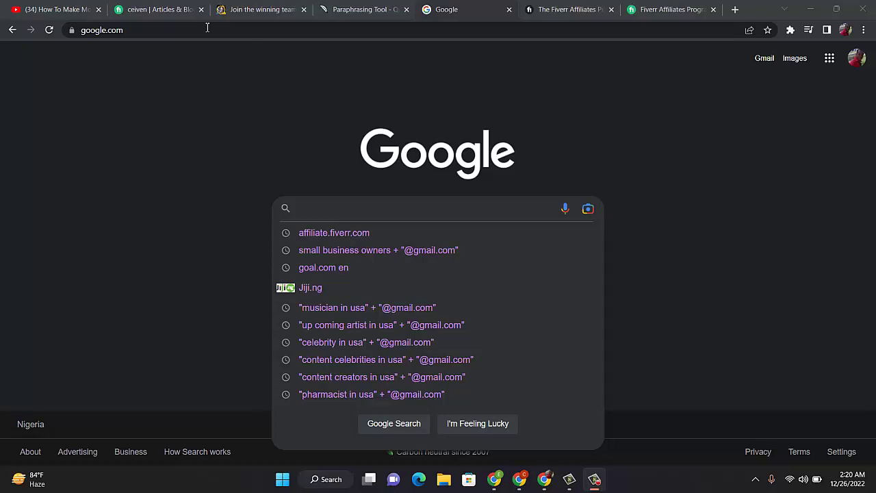
# Go to the Fiverr seller profile and switch the account to buying mode.
pyautogui.click(154, 14)
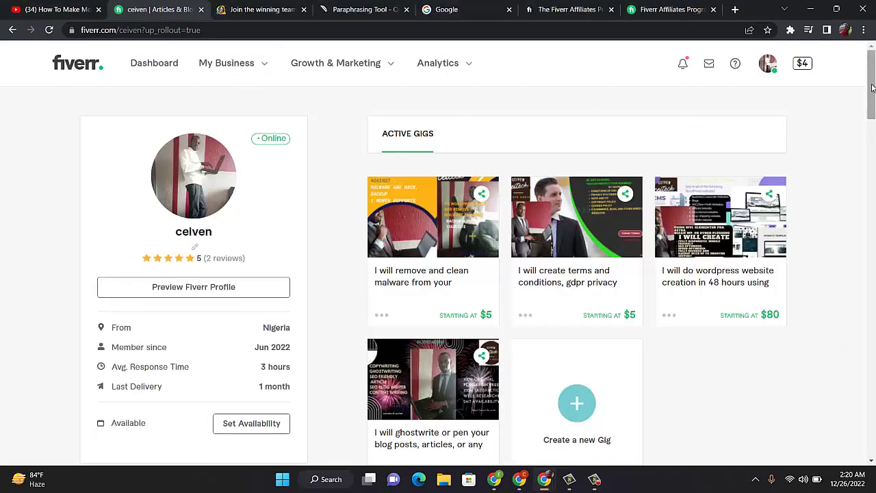
pyautogui.scroll(-5, 871, 82)
pyautogui.scroll(5, 870, 82)
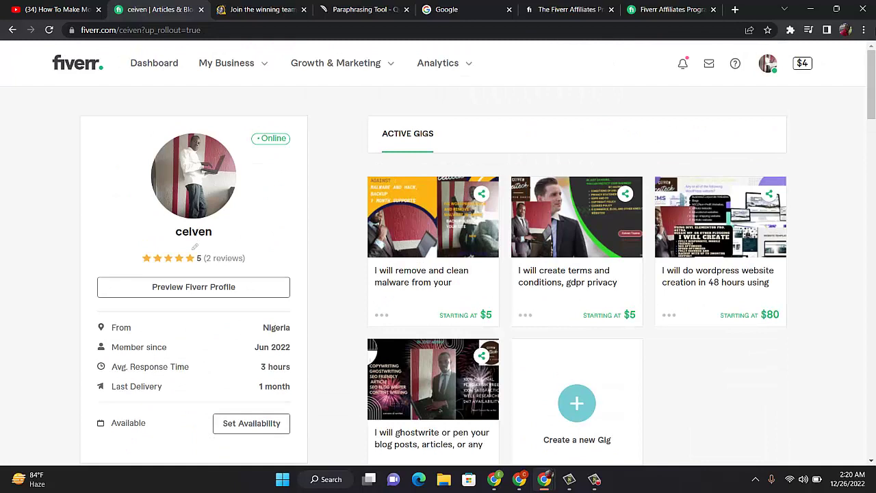
pyautogui.click(769, 70)
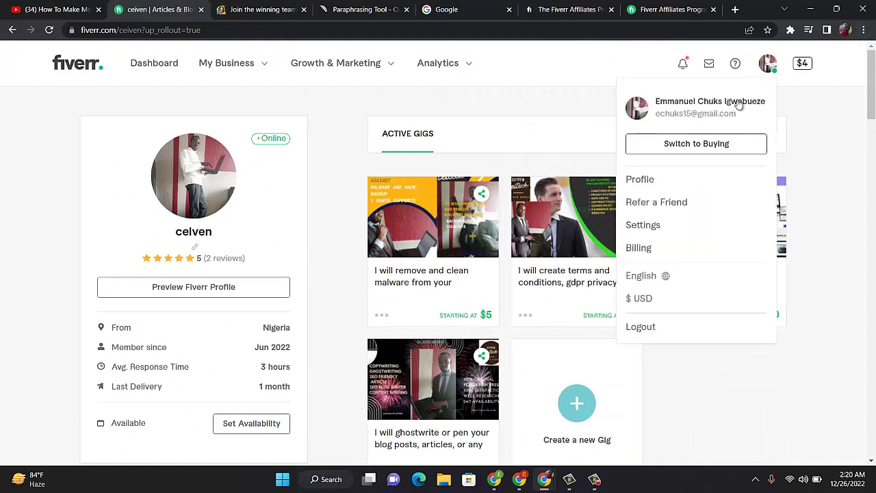
pyautogui.click(685, 145)
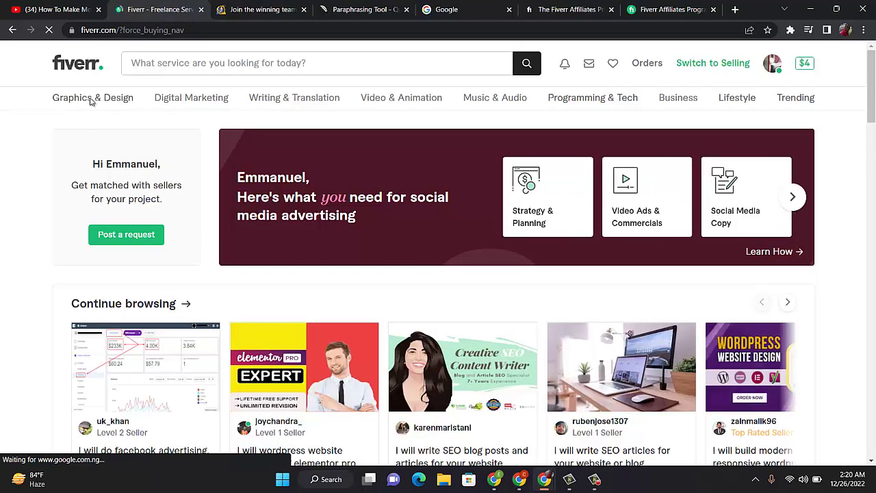
# Look through the Fiverr service categories and popular gigs, and open the $495 gig for a clean and modern WordPress website.
pyautogui.moveTo(91, 100)
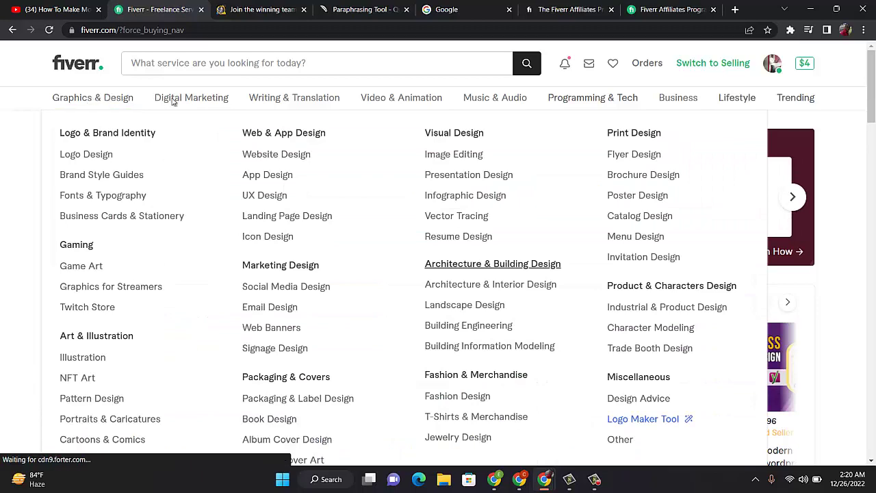
pyautogui.moveTo(173, 99)
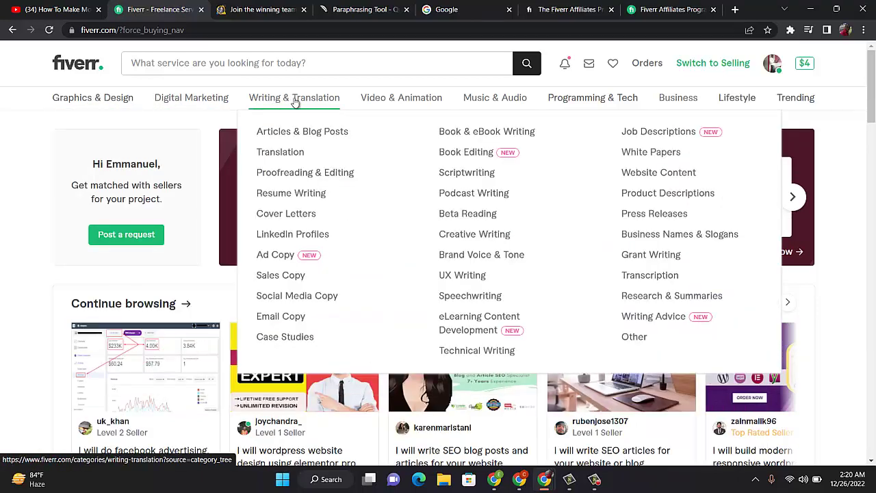
pyautogui.moveTo(427, 101)
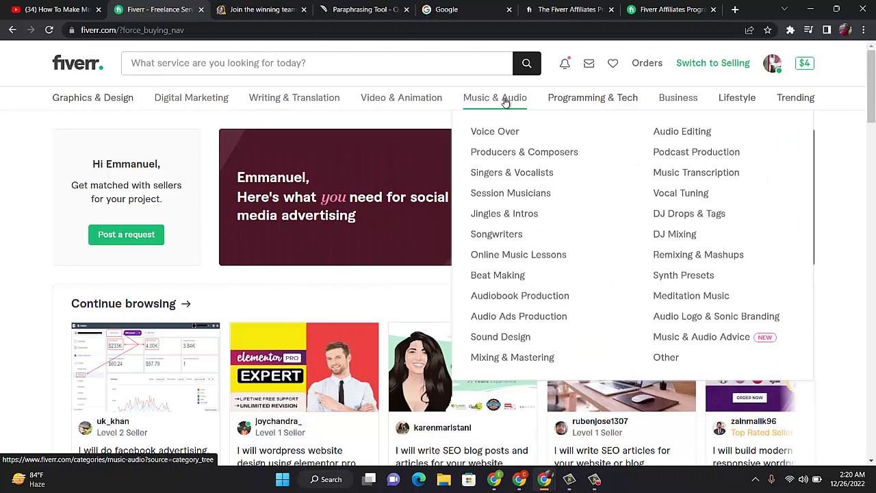
pyautogui.moveTo(585, 104)
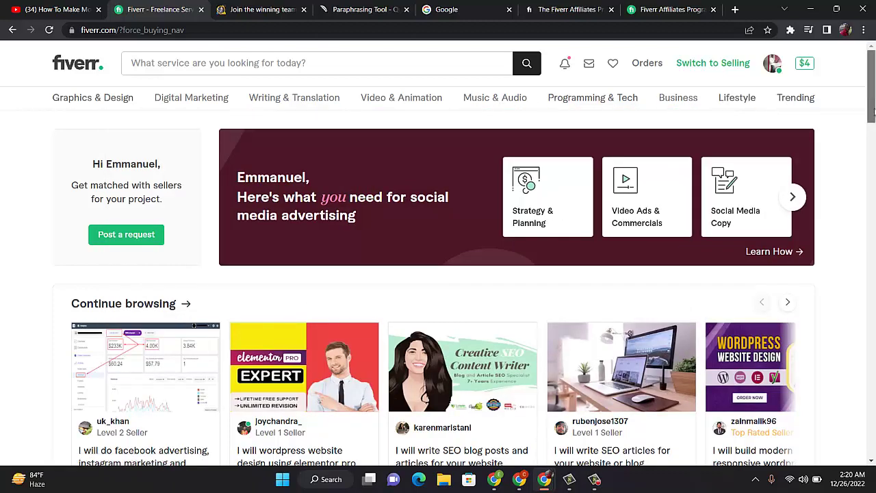
pyautogui.moveTo(873, 99); pyautogui.dragTo(874, 123)
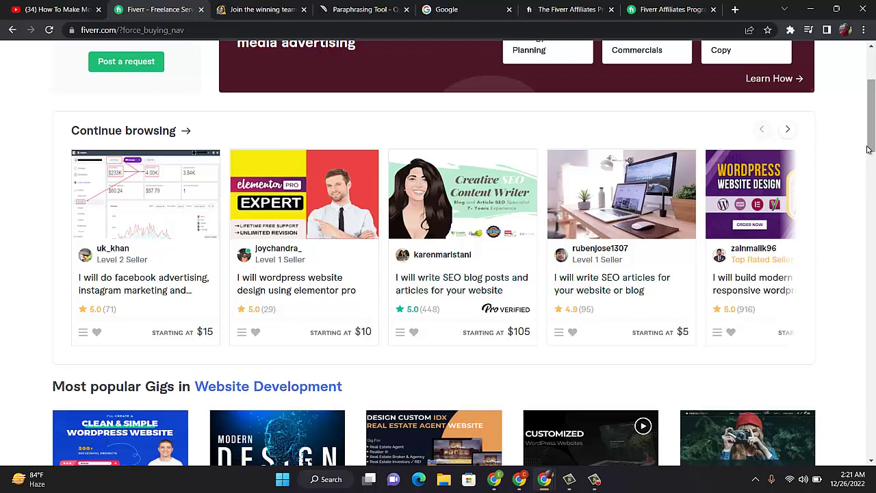
pyautogui.scroll(-4, 873, 145)
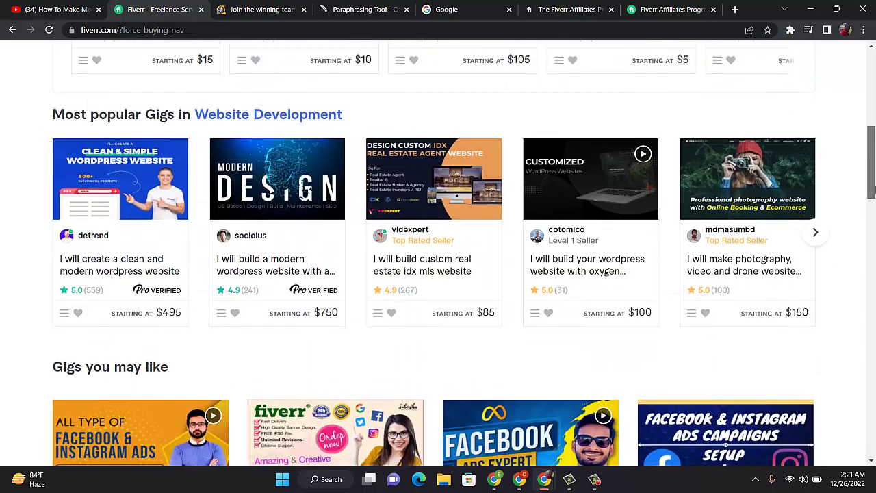
pyautogui.click(99, 250)
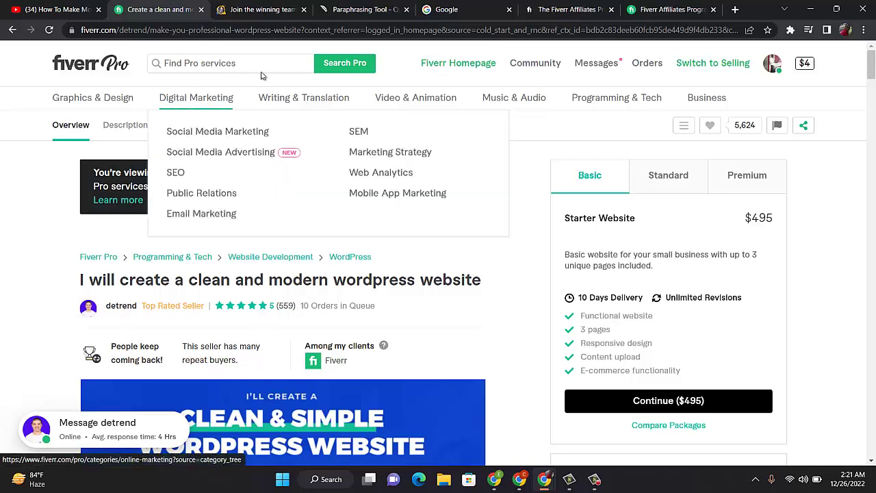
# Search Google for affiliate.fiverr.com and bring up the sign-up form of the Fiverr Affiliates Program.
pyautogui.click(452, 11)
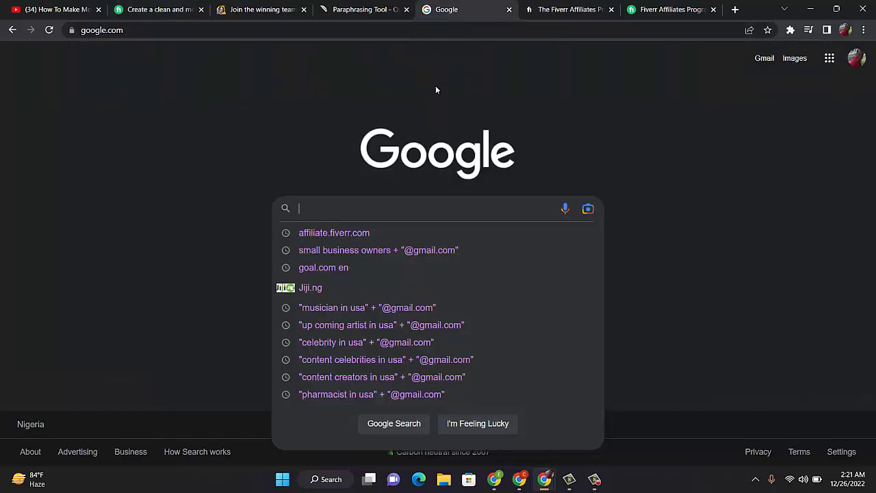
pyautogui.click(338, 236)
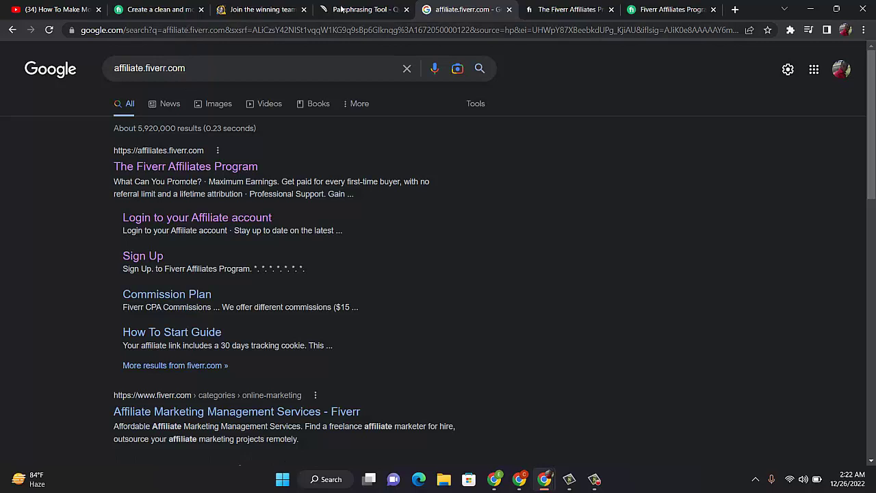
pyautogui.click(565, 10)
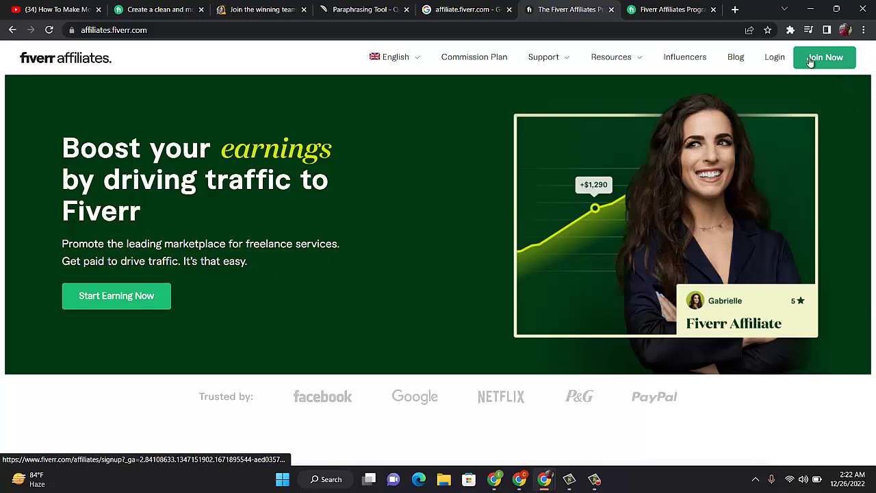
pyautogui.click(694, 13)
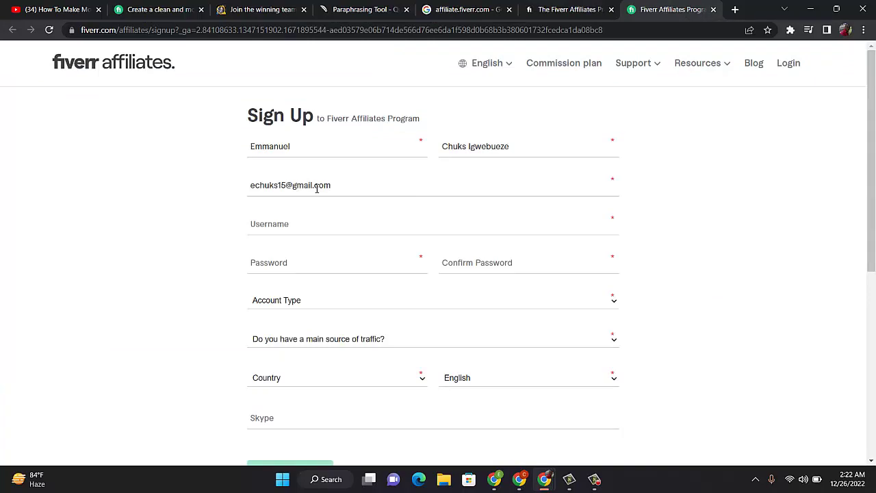
# Fill in the username on the Fiverr Affiliates sign-up form and go to the password field.
pyautogui.click(266, 145)
pyautogui.click(345, 189)
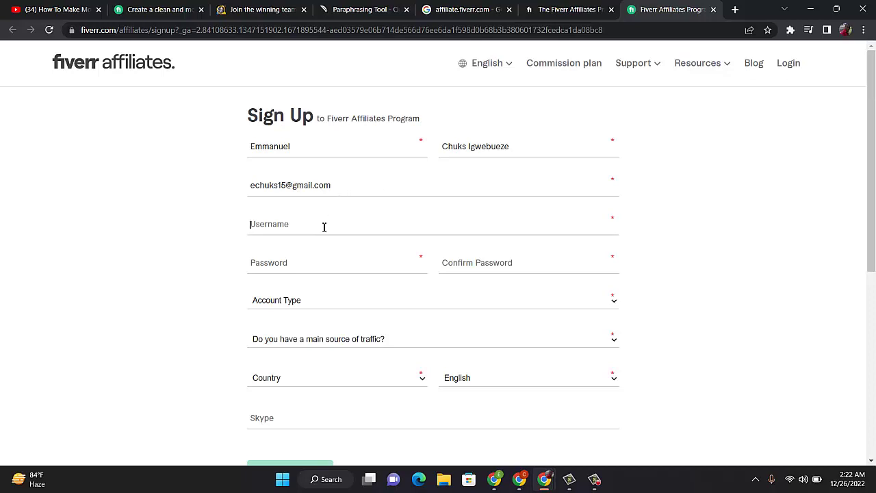
pyautogui.click(325, 227)
pyautogui.write('ceiveri')
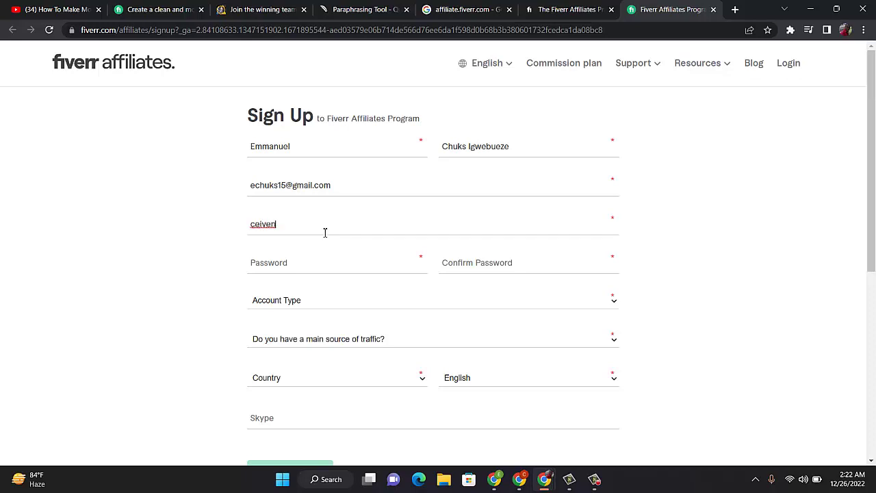
pyautogui.click(301, 262)
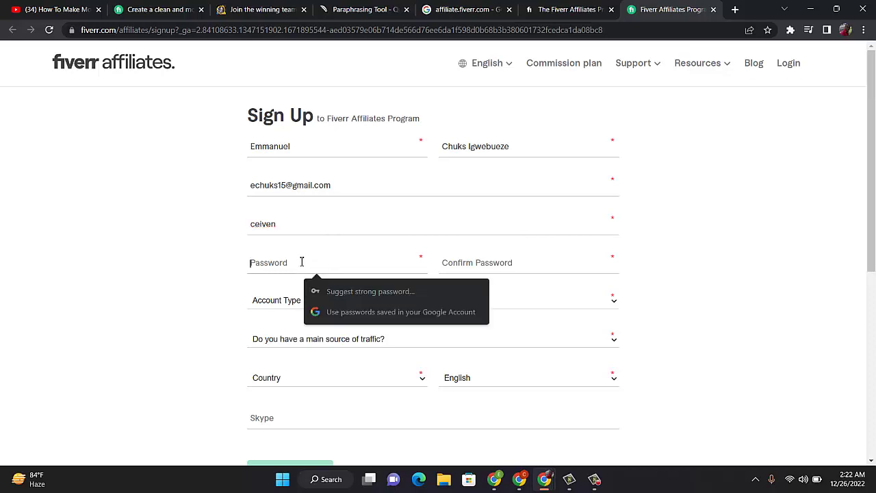
pyautogui.click(595, 479)
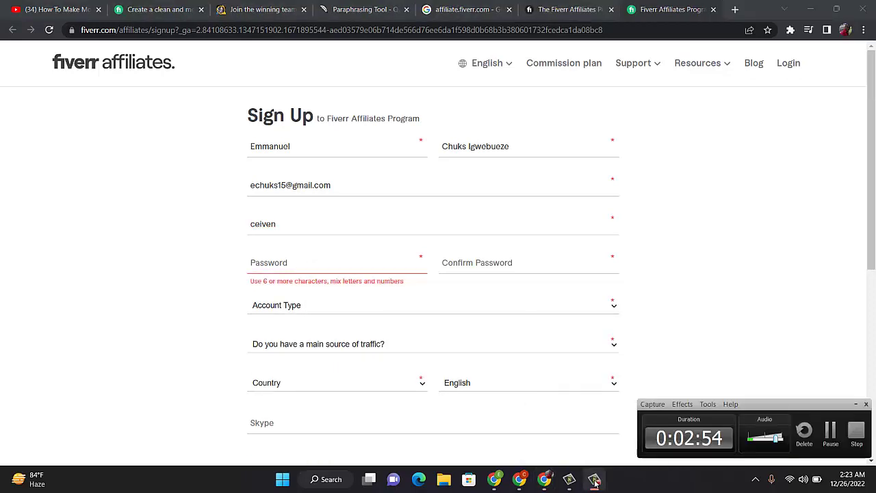
pyautogui.click(828, 433)
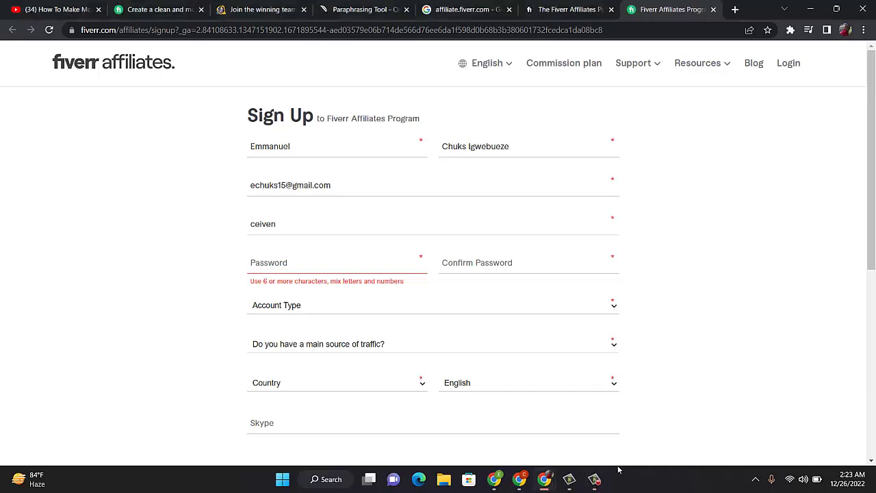
pyautogui.click(594, 479)
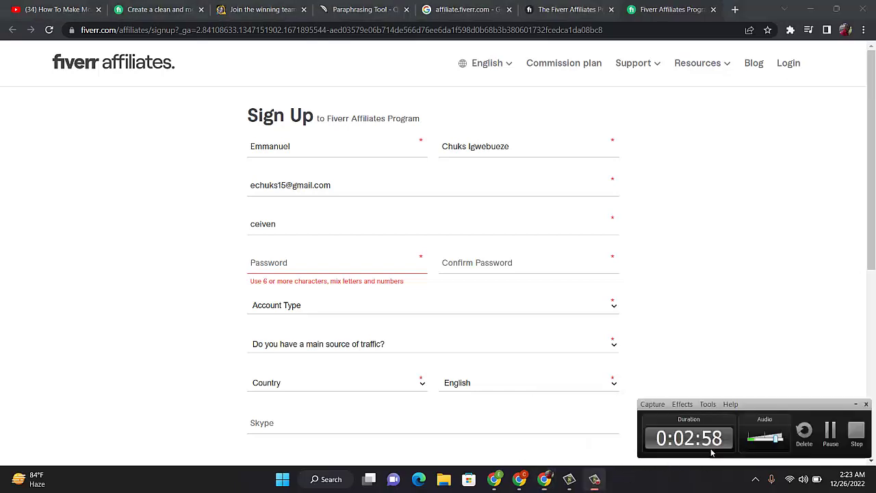
pyautogui.click(829, 433)
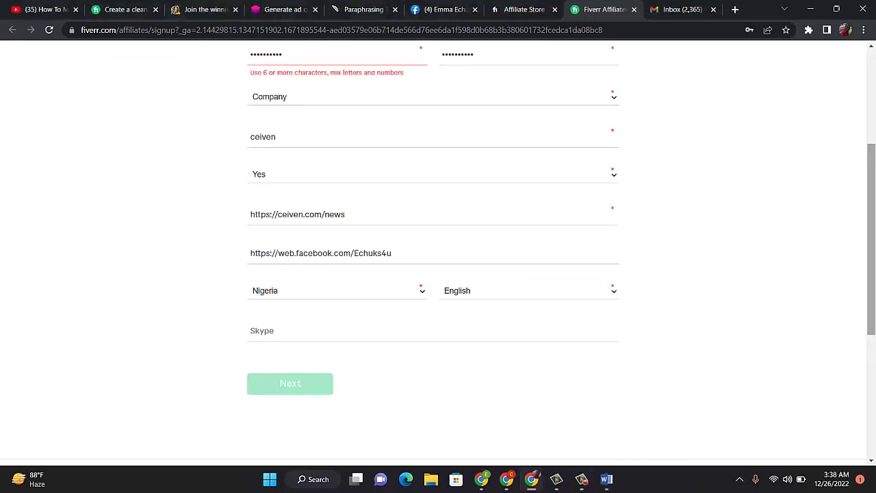
# Set the account type on the affiliate sign-up form to Private.
pyautogui.scroll(2, 438, 205)
pyautogui.scroll(-1, 344, 92)
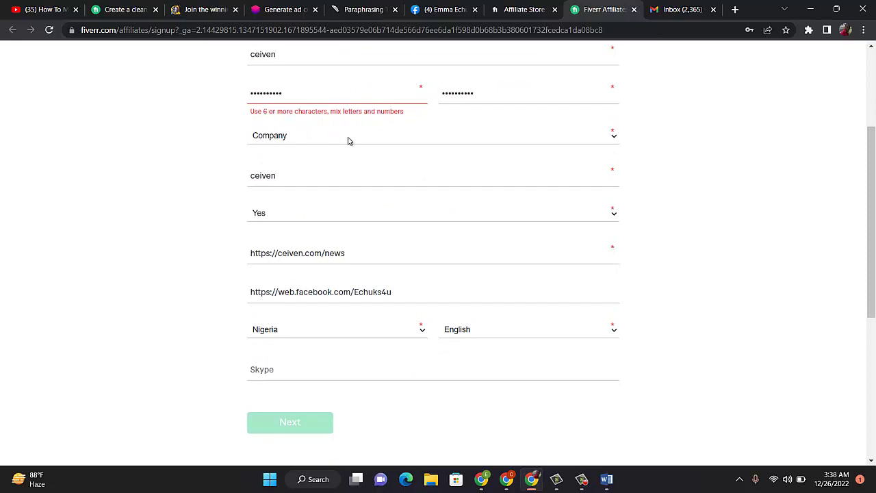
pyautogui.click(616, 141)
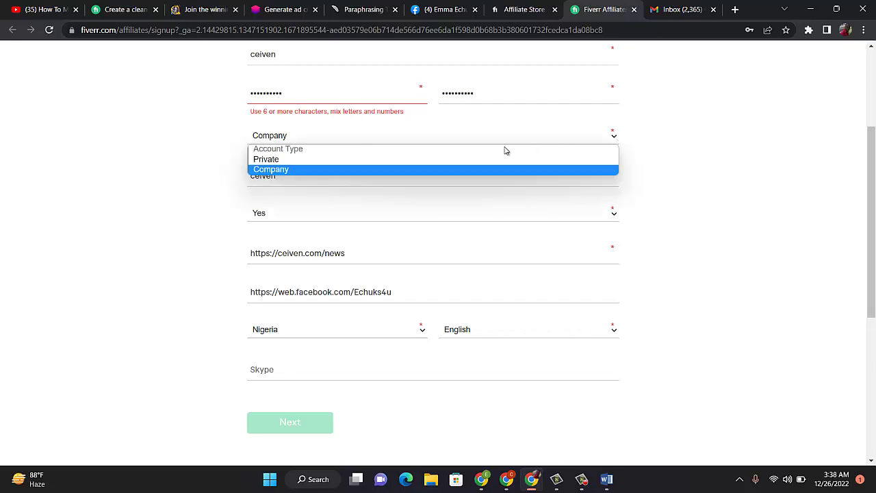
pyautogui.click(287, 160)
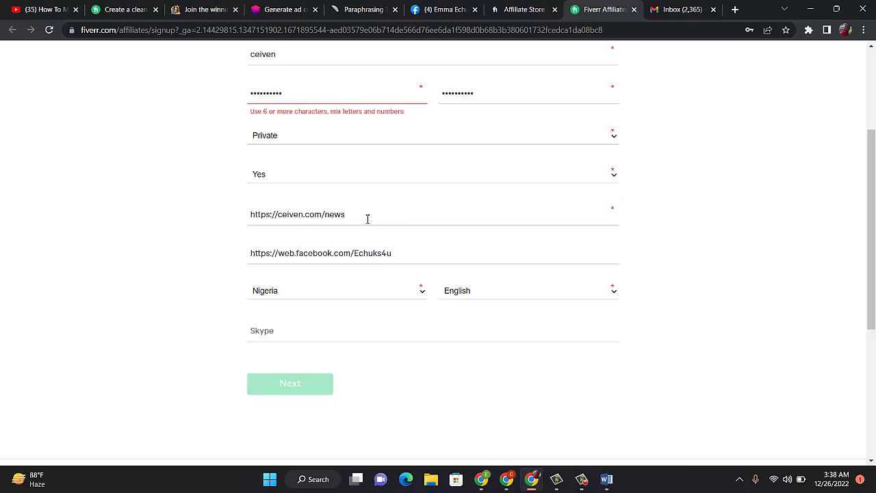
pyautogui.click(352, 253)
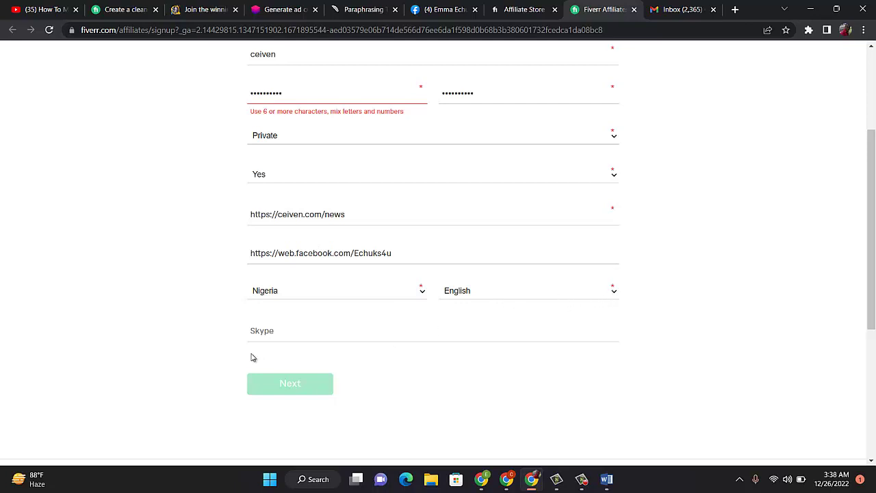
pyautogui.click(276, 332)
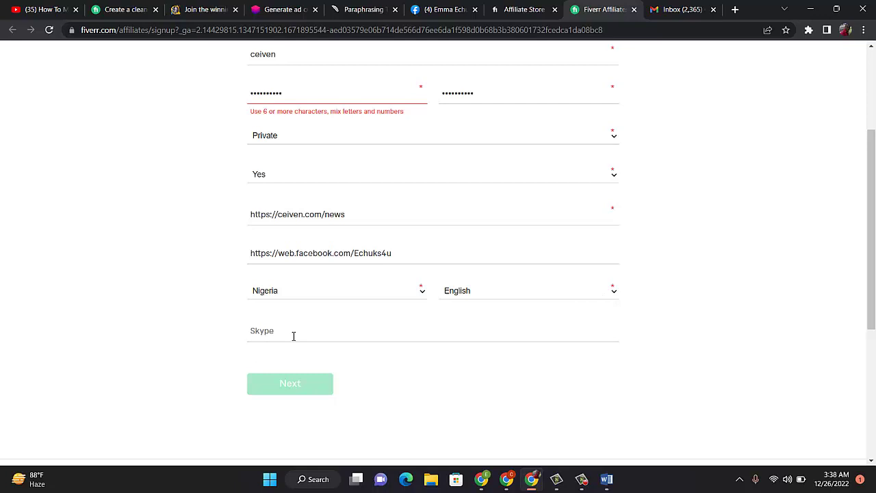
pyautogui.write('c')
pyautogui.press('BackSpace')
pyautogui.click(583, 482)
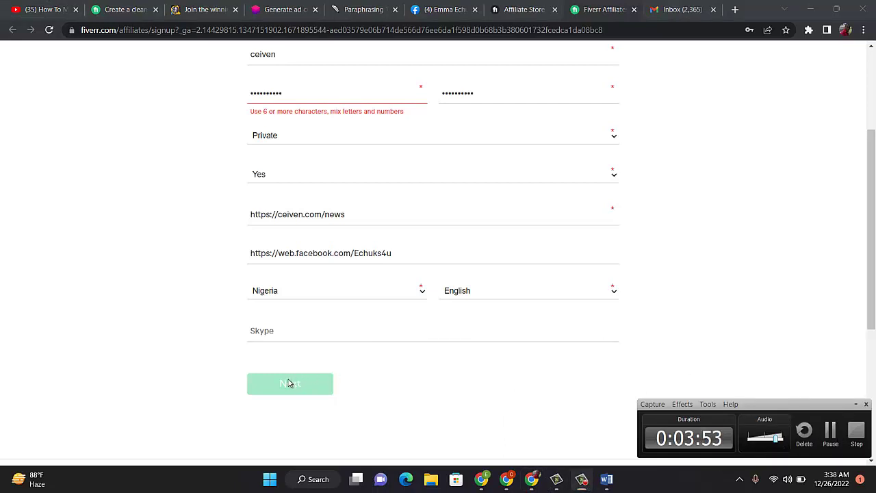
# Switch to the Fiverr Affiliate Store page and view the affiliate toolkit from its beginning.
pyautogui.click(522, 17)
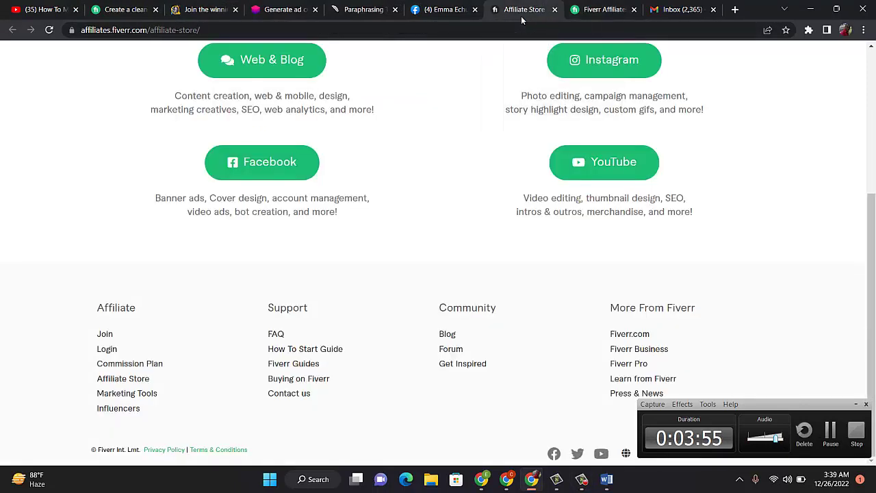
pyautogui.scroll(1, 863, 163)
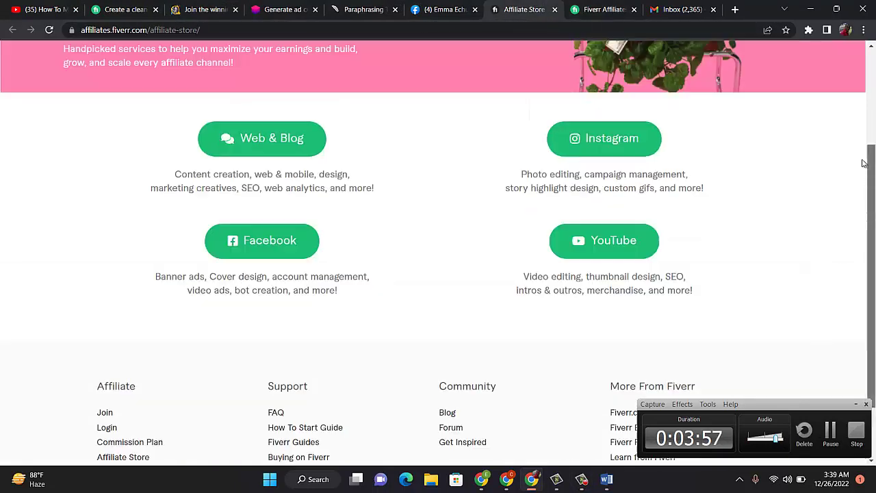
pyautogui.scroll(2, 864, 163)
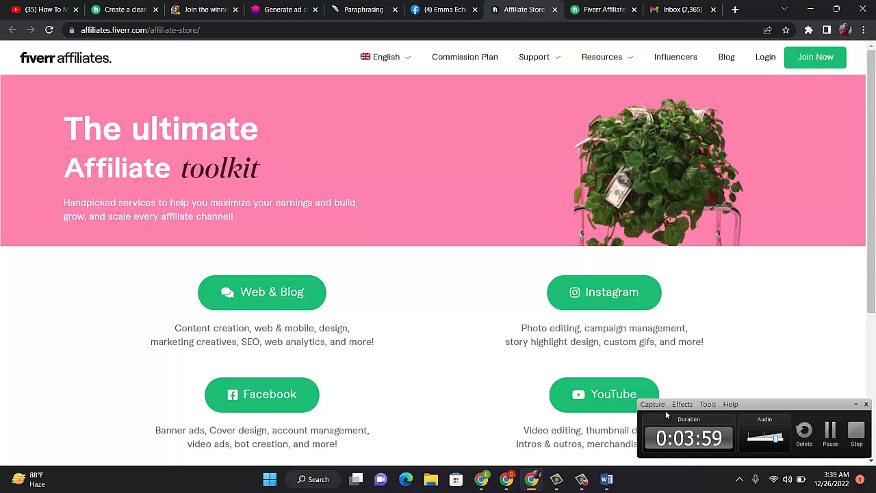